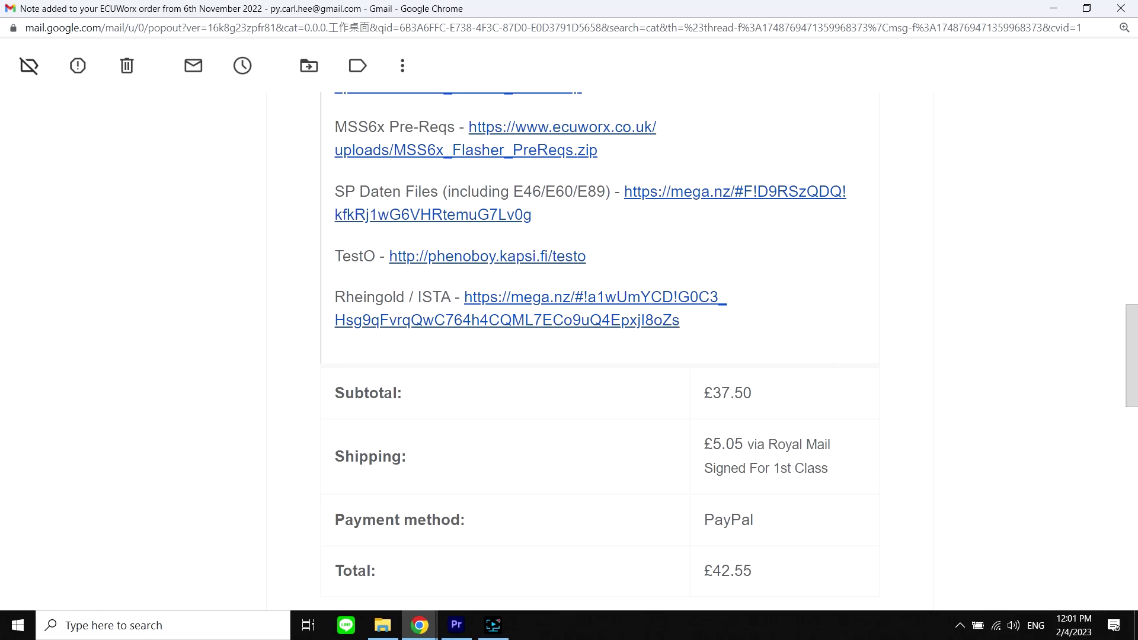
# Step: Review the BMW software download links listed in the ECUWorx order e-mail
pyautogui.scroll(3, 598, 350)
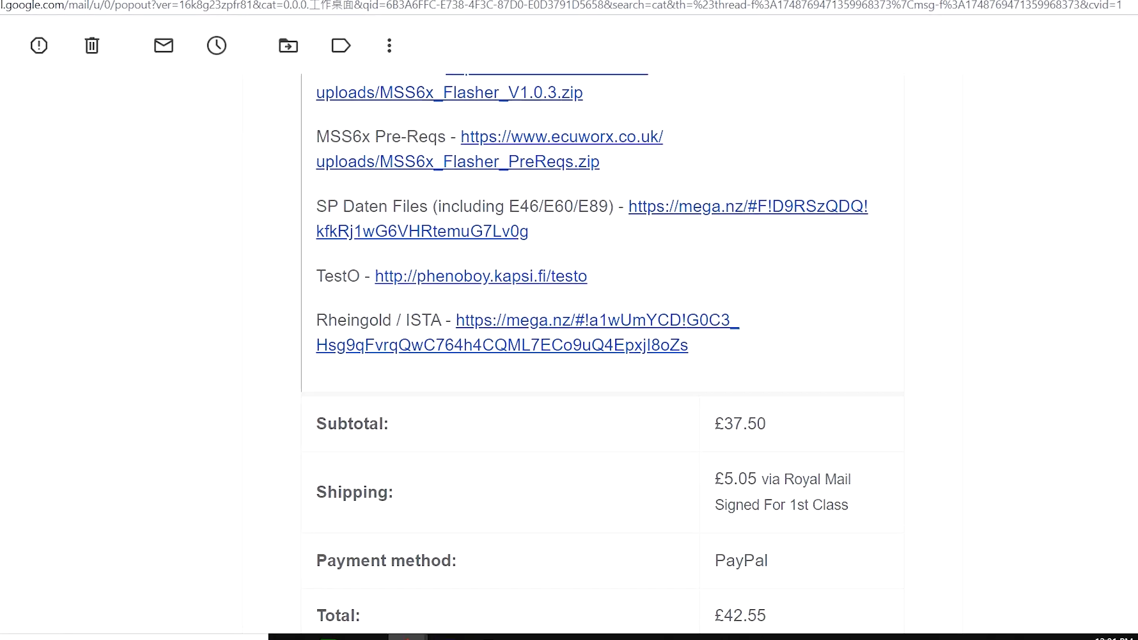
pyautogui.scroll(5, 598, 350)
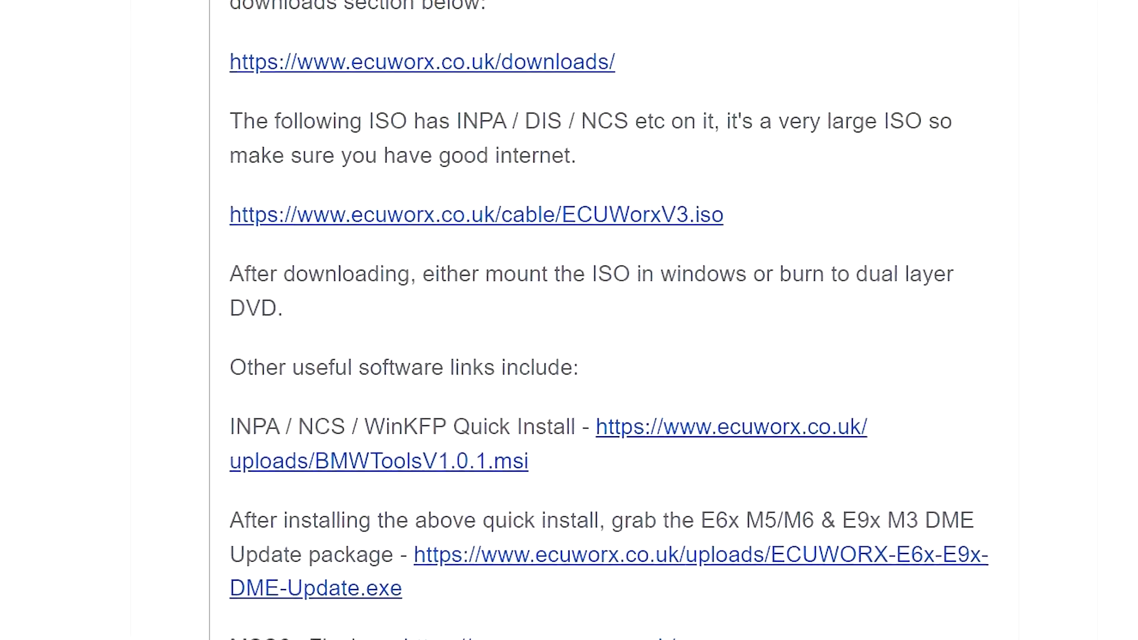
pyautogui.scroll(3, 598, 349)
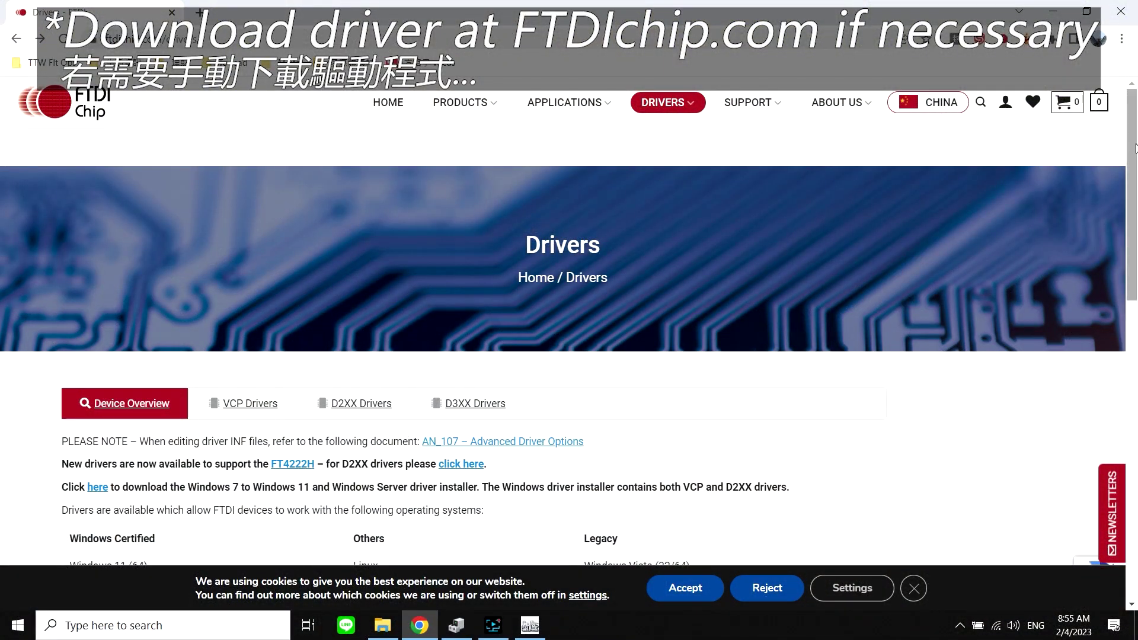
# Step: Download the 64-bit Windows (Desktop) VCP driver 2.12.36.4 from the FTDI site and save the zip in the Downloads folder
pyautogui.scroll(-4, 1134, 148)
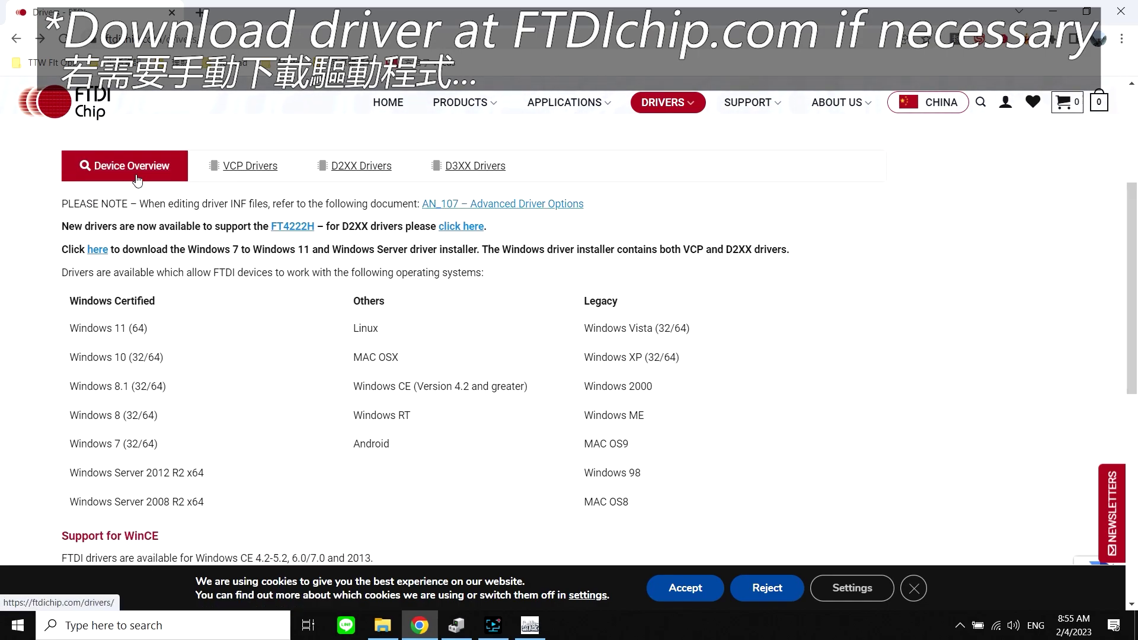
pyautogui.click(233, 168)
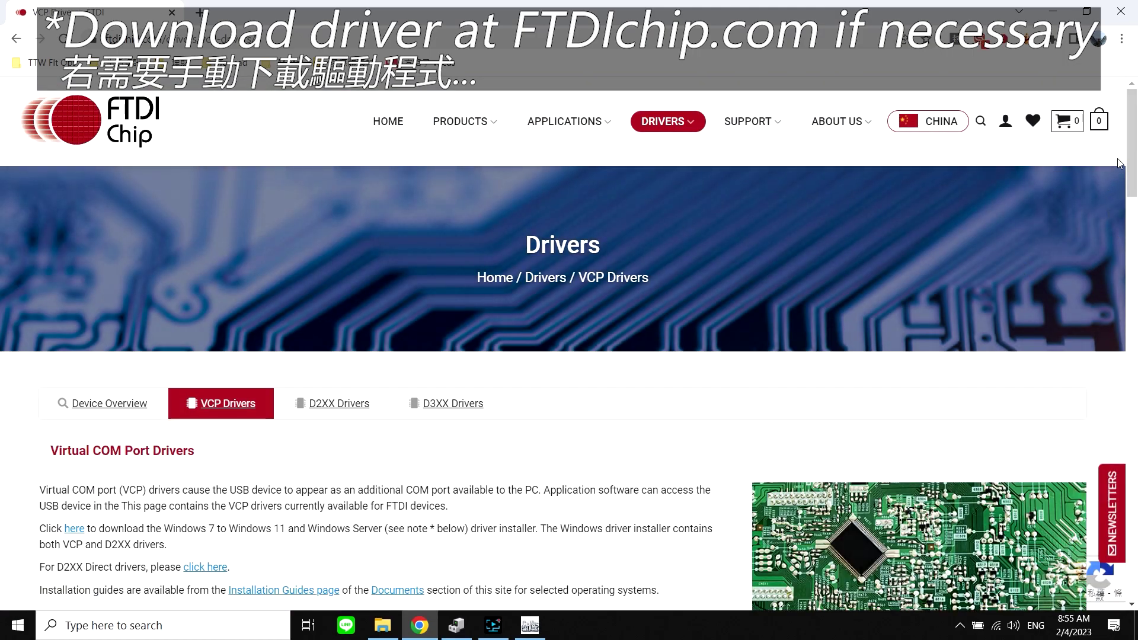
pyautogui.click(1134, 225)
pyautogui.scroll(-8, 1134, 224)
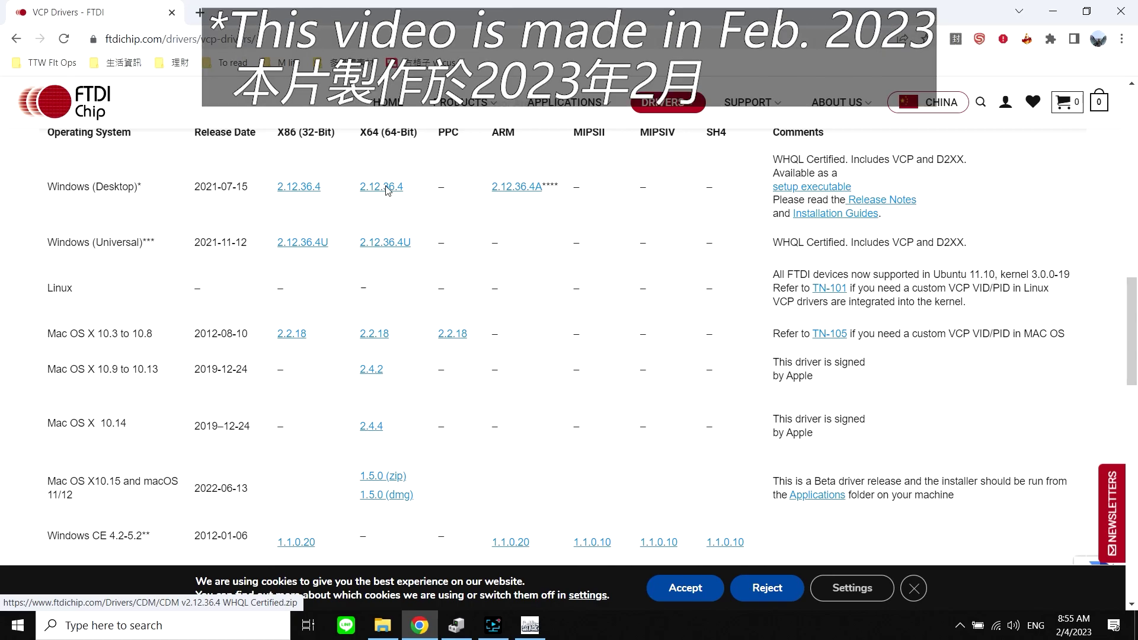
pyautogui.click(386, 190)
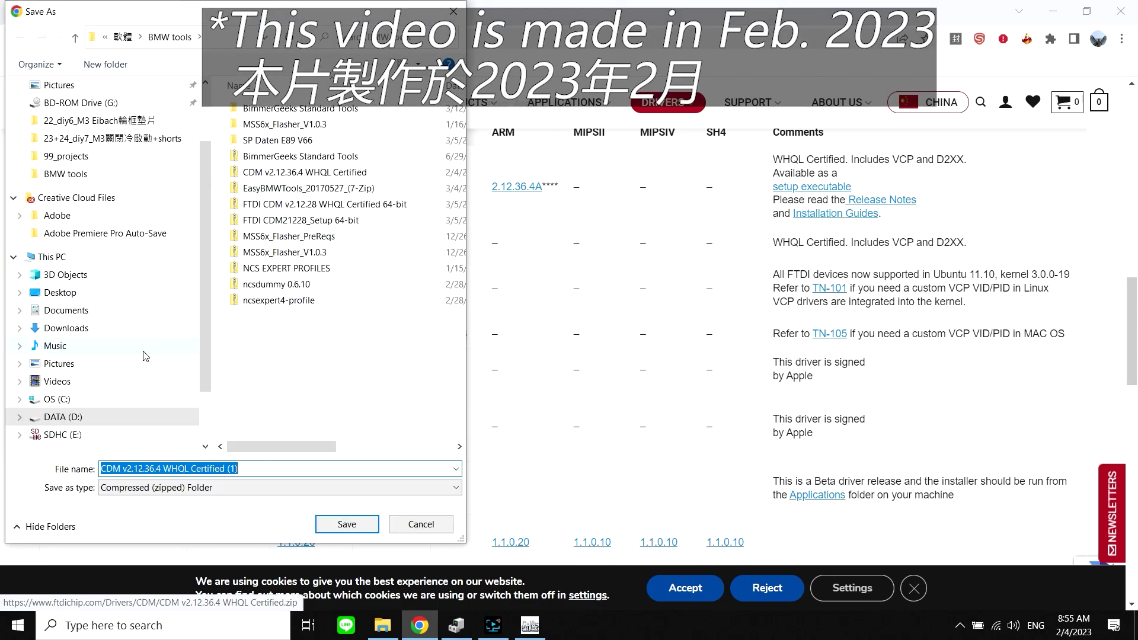
pyautogui.click(66, 329)
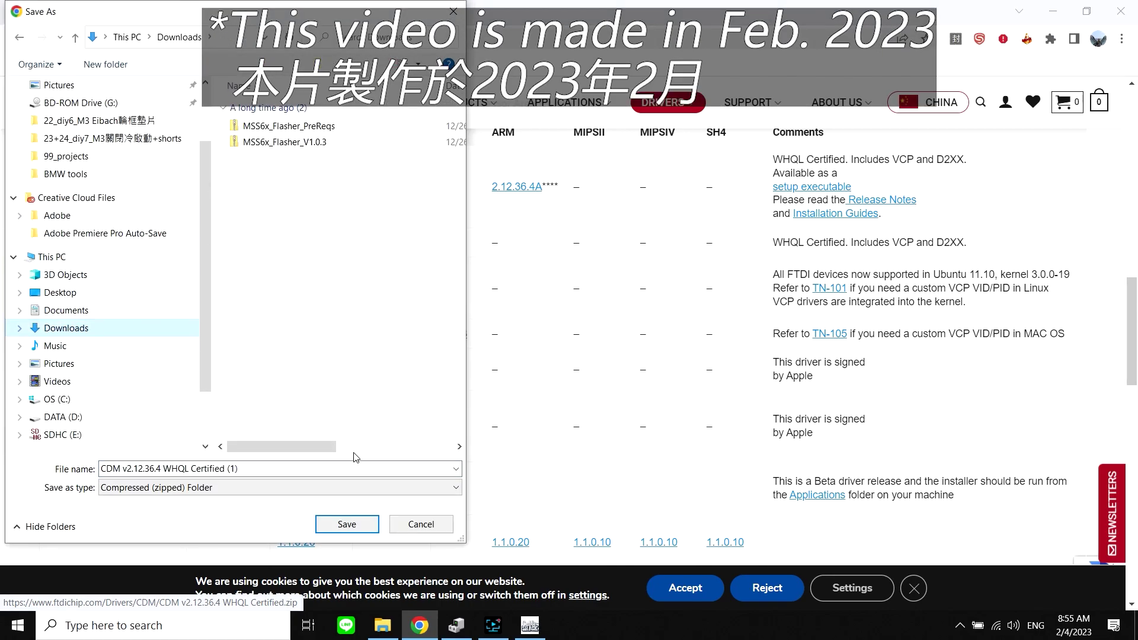
pyautogui.click(343, 525)
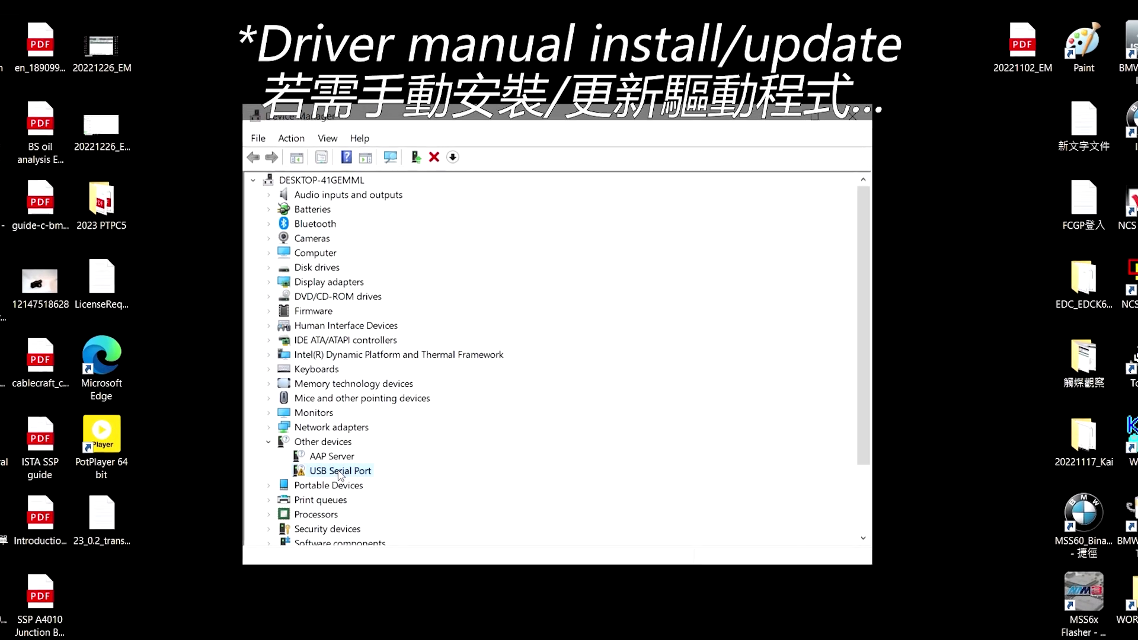
# Step: Update the USB Serial Port driver manually from the folder C:\CDM v2.12.36.4 WHQL Certified (1)
pyautogui.rightClick(341, 472)
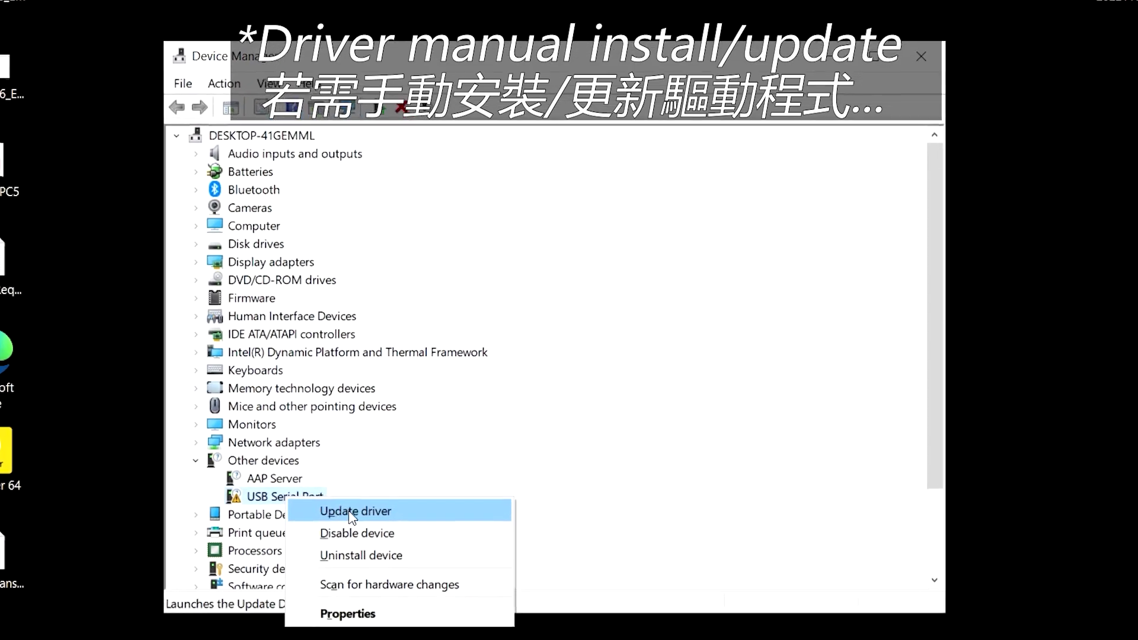
pyautogui.click(352, 515)
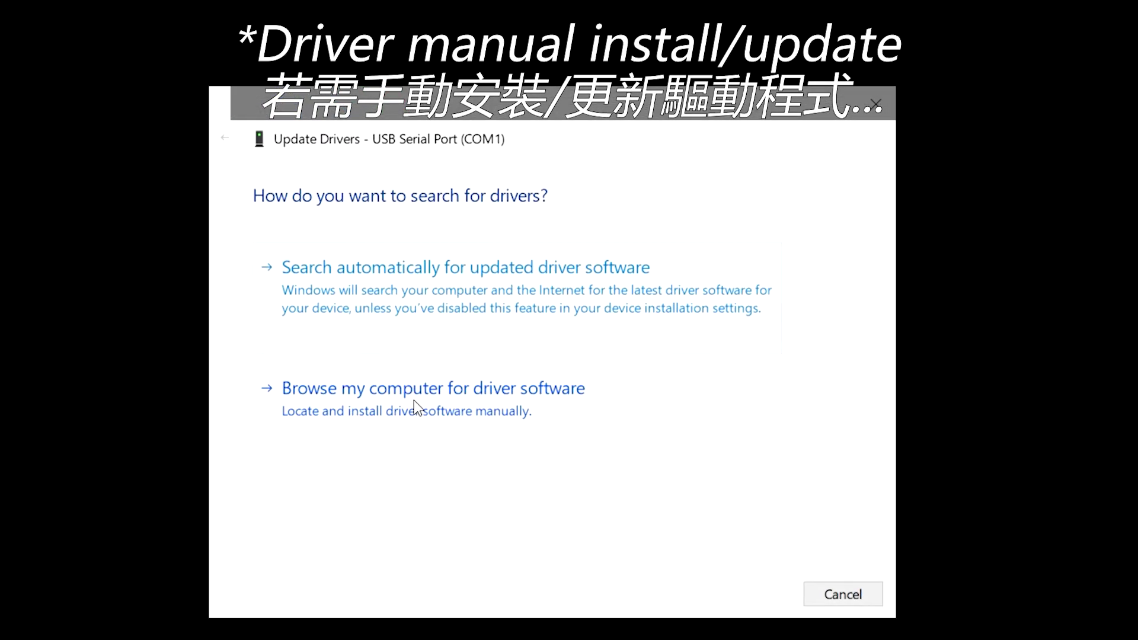
pyautogui.click(509, 409)
pyautogui.click(715, 284)
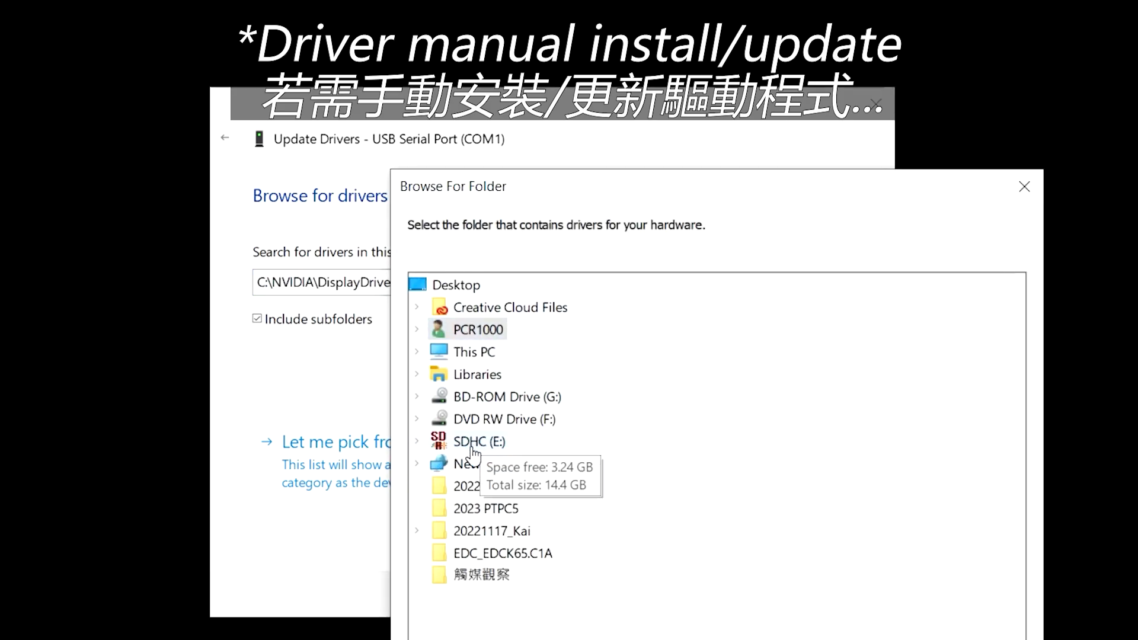
pyautogui.doubleClick(474, 353)
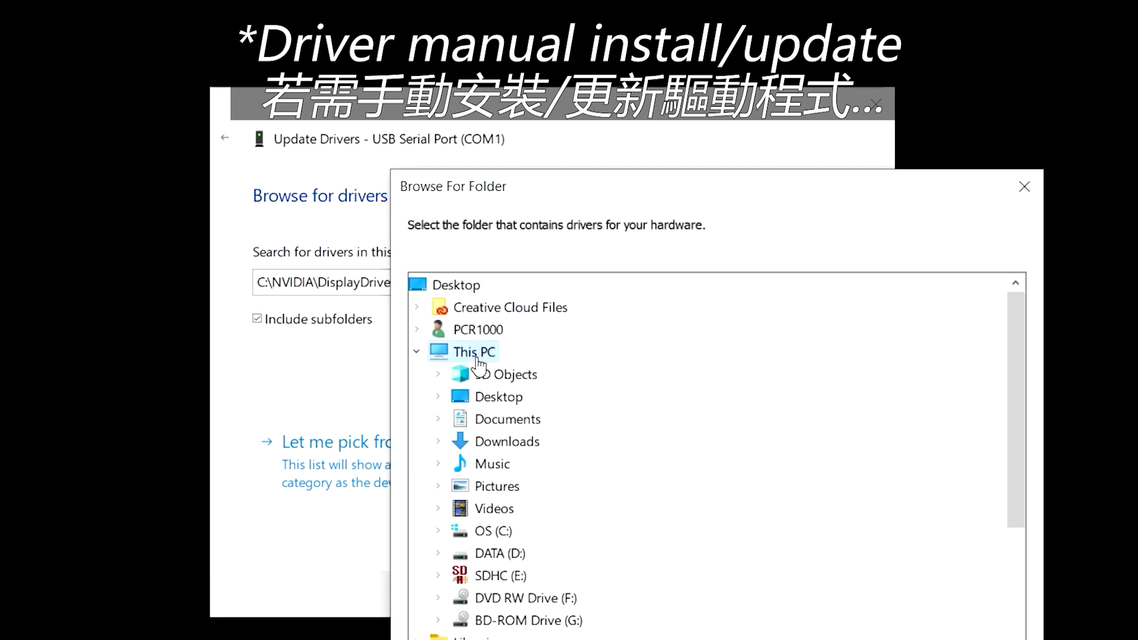
pyautogui.doubleClick(483, 532)
pyautogui.doubleClick(614, 355)
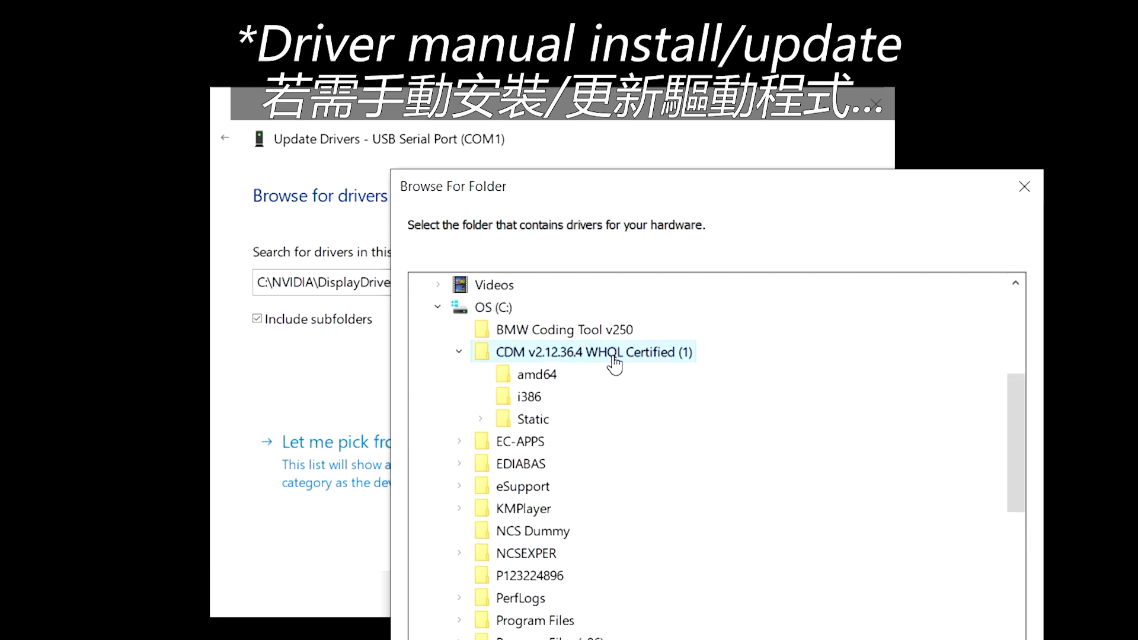
pyautogui.press('Return')
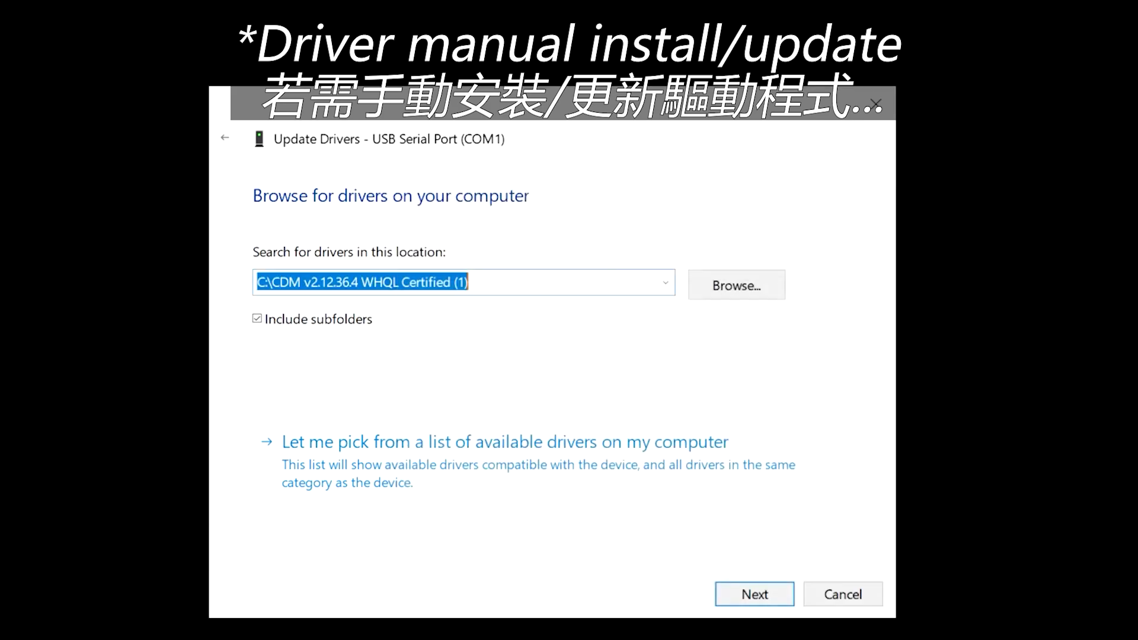
pyautogui.click(753, 596)
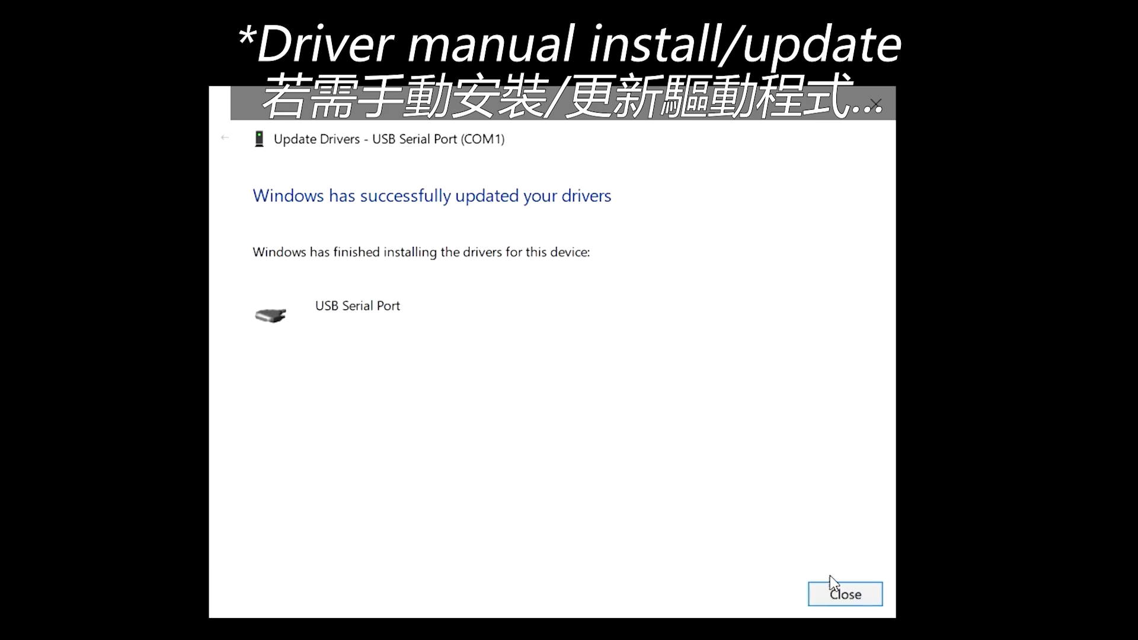
pyautogui.click(833, 595)
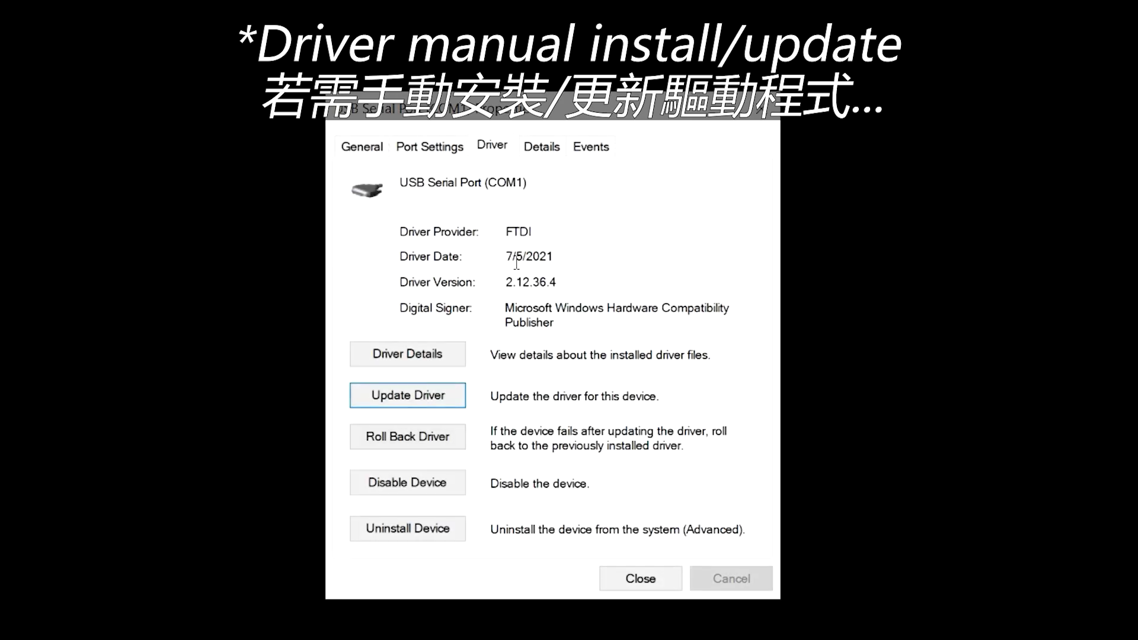
# Step: Check the installed driver's date and version in the properties of USB Serial Port (COM1)
pyautogui.hotkey('shift', 'Tab')
pyautogui.moveTo(559, 283); pyautogui.dragTo(502, 279)
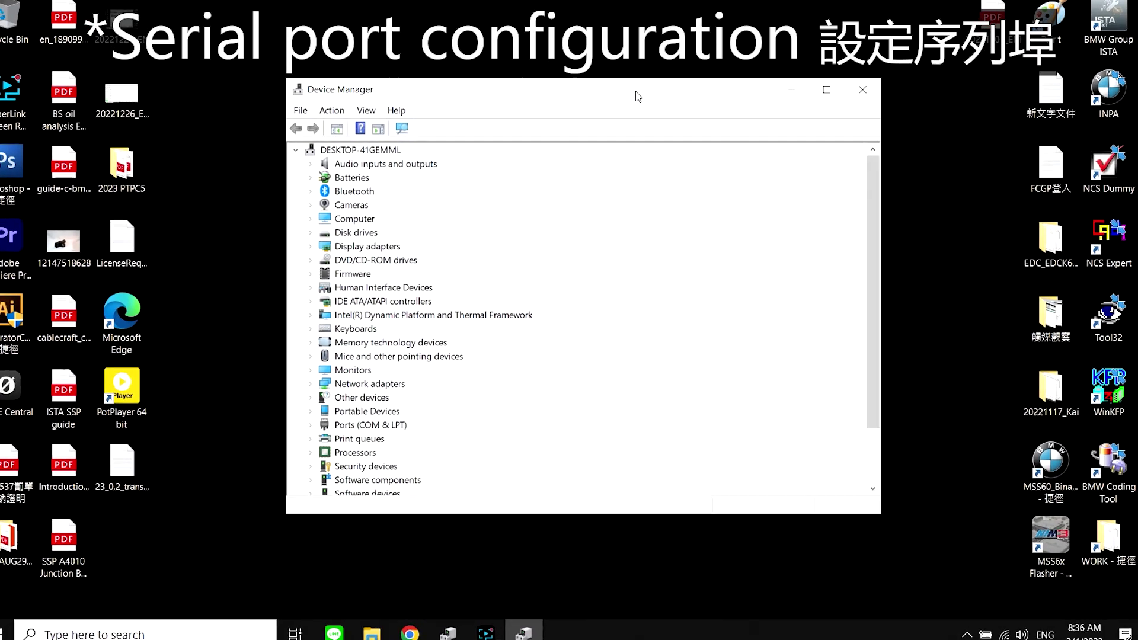
# Step: In the USB Serial Port's advanced settings, set the COM port number to COM1 and the latency timer to 1 msec
pyautogui.click(289, 430)
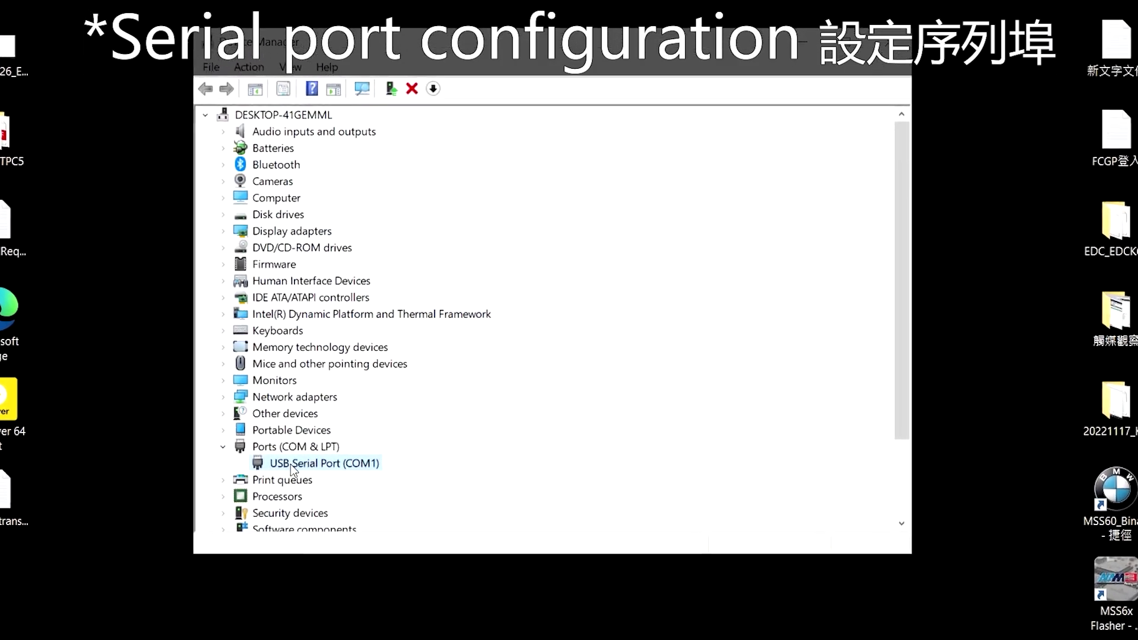
pyautogui.rightClick(341, 457)
pyautogui.click(367, 581)
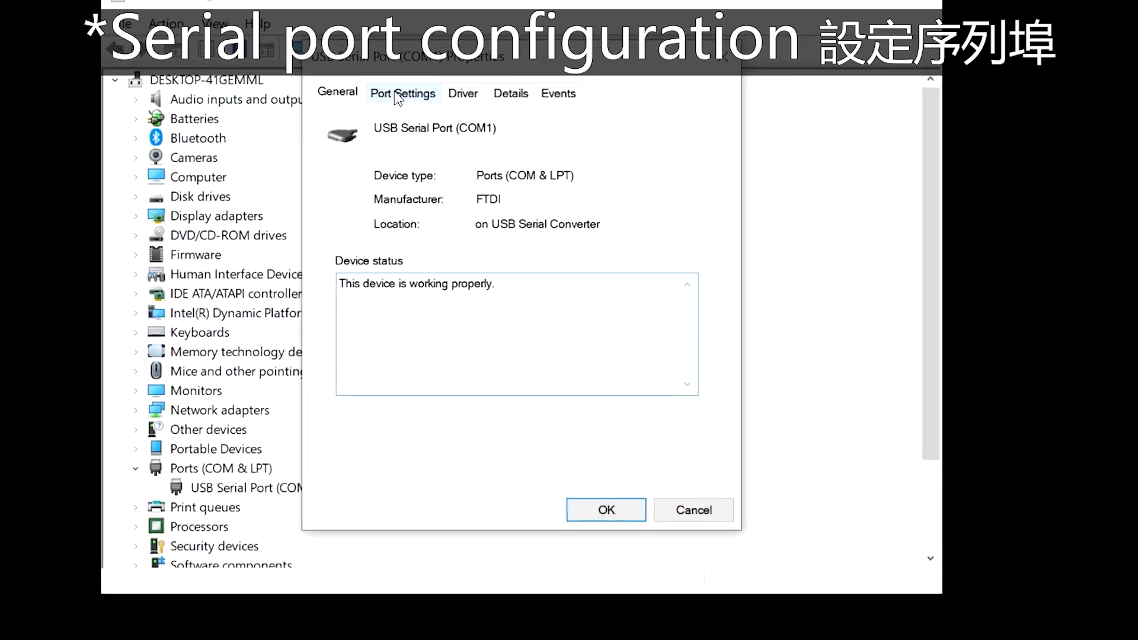
pyautogui.click(415, 102)
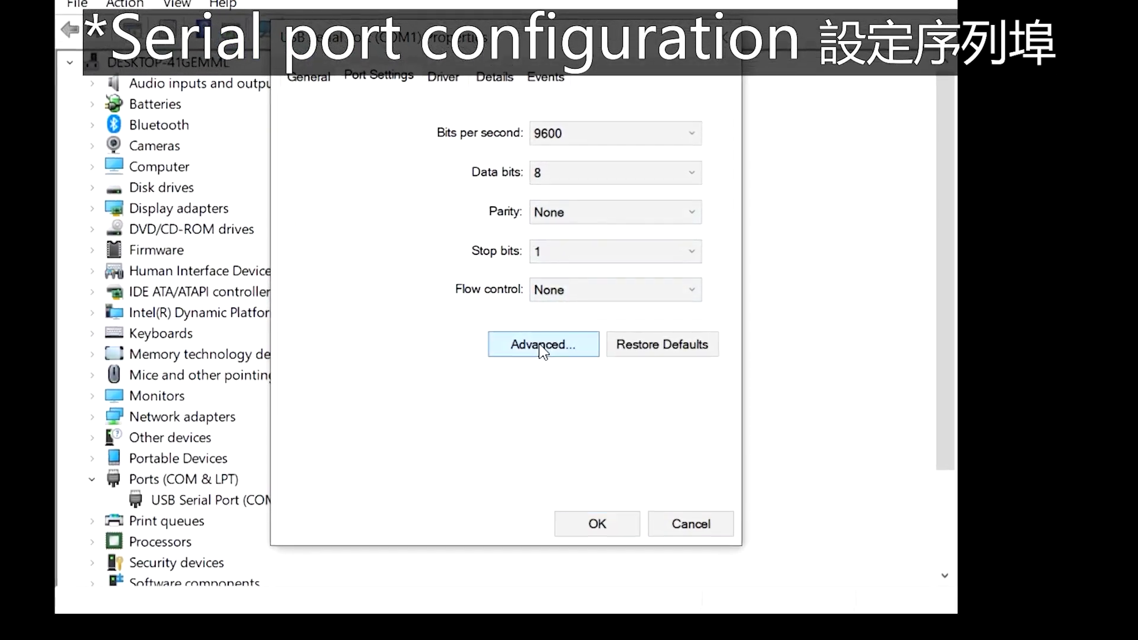
pyautogui.click(546, 344)
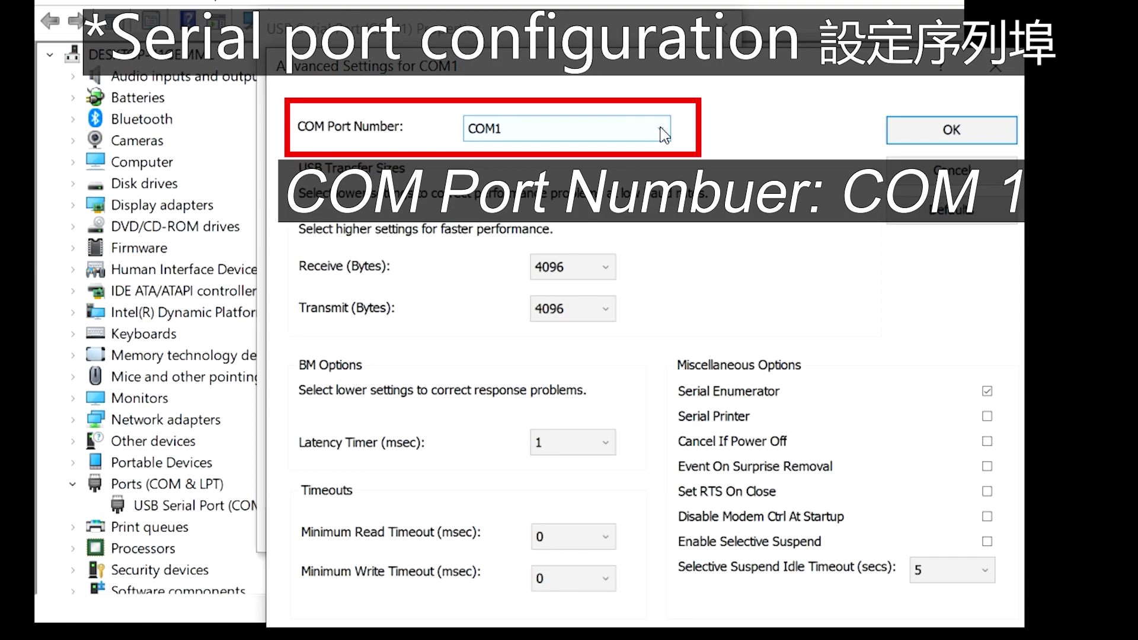
pyautogui.click(662, 132)
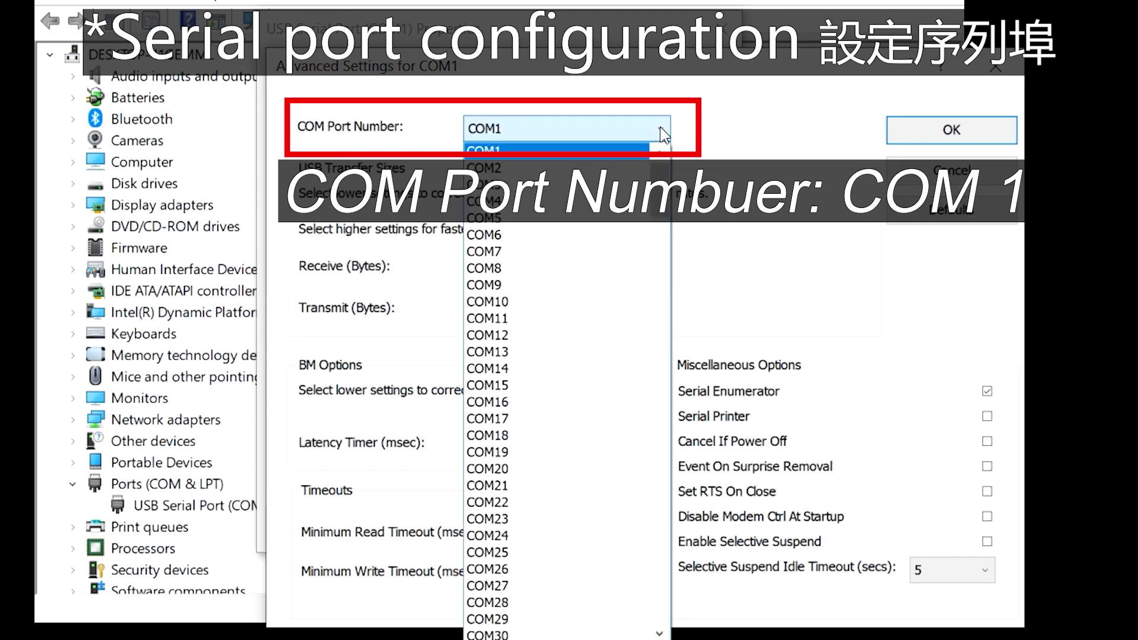
pyautogui.click(611, 152)
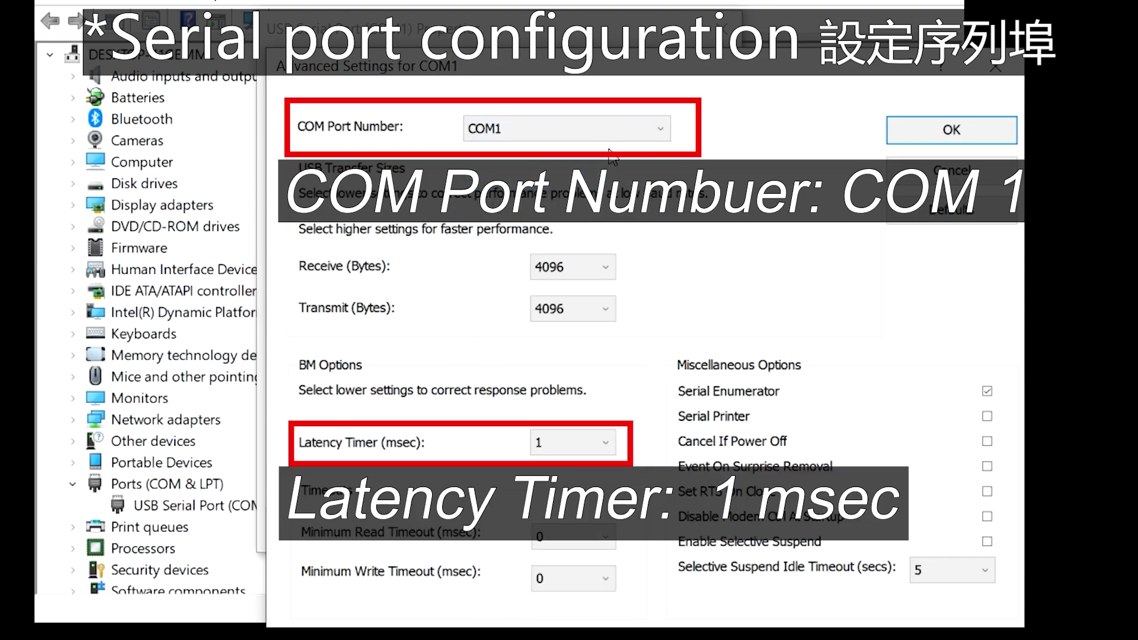
pyautogui.click(597, 449)
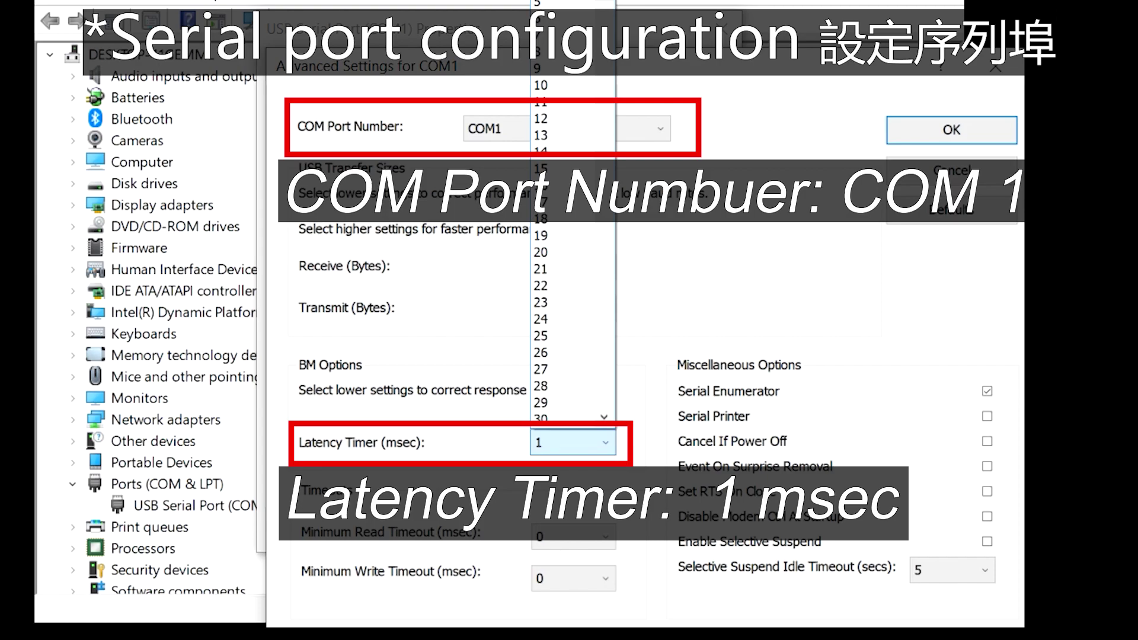
pyautogui.press('Return')
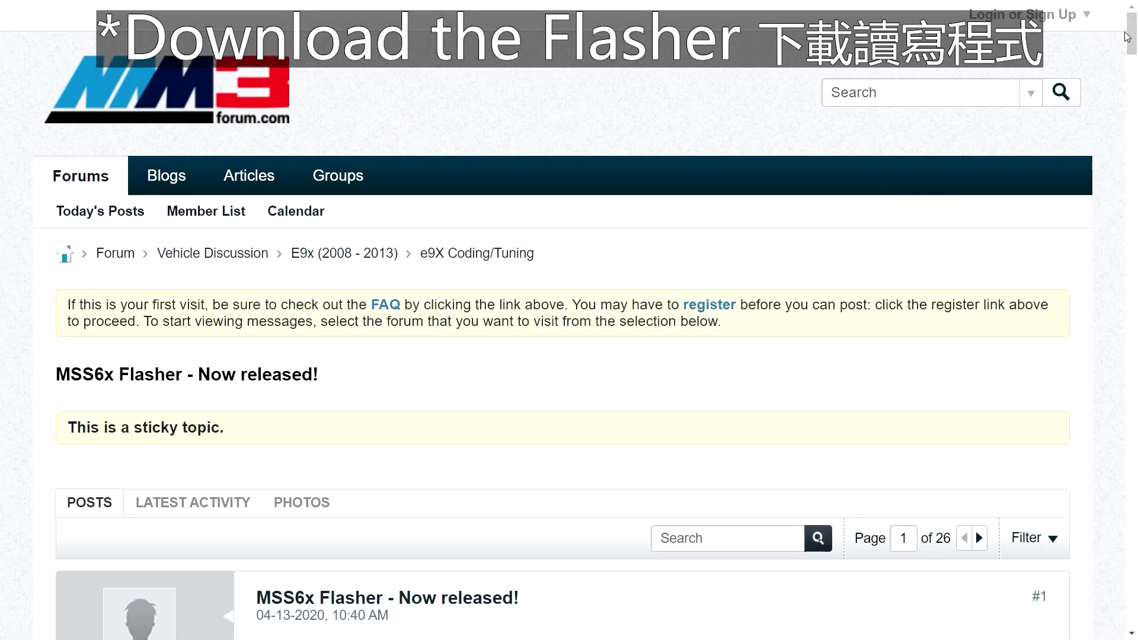
# Step: Examine the forum's MSS6x Flasher release post for its download link and requirements
pyautogui.moveTo(1126, 37); pyautogui.dragTo(1135, 69)
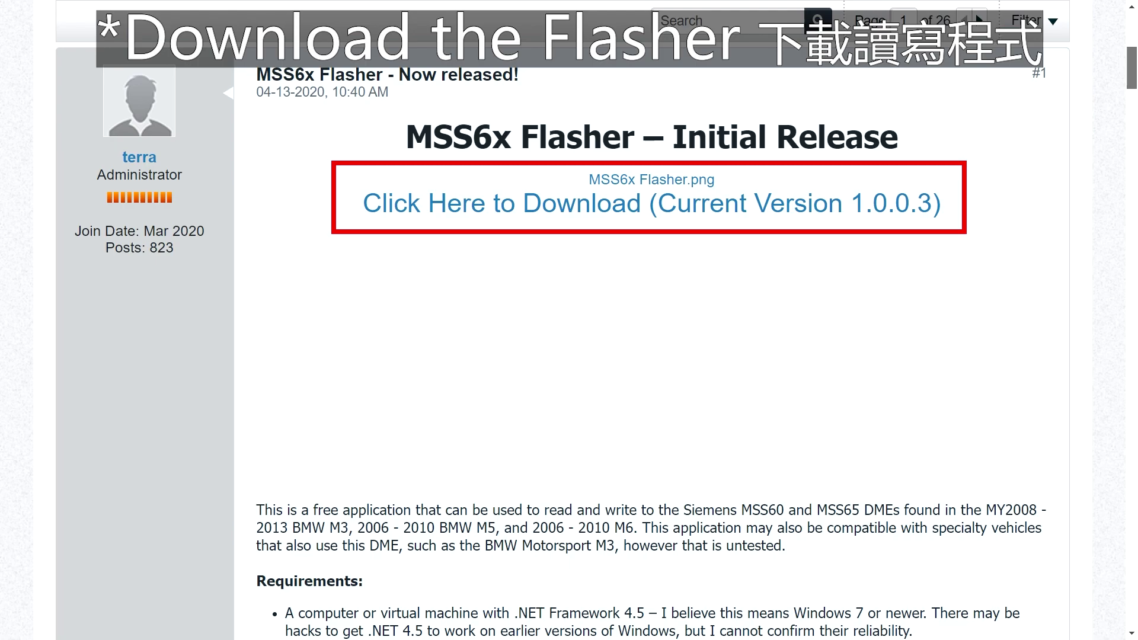
pyautogui.scroll(-7, 592, 356)
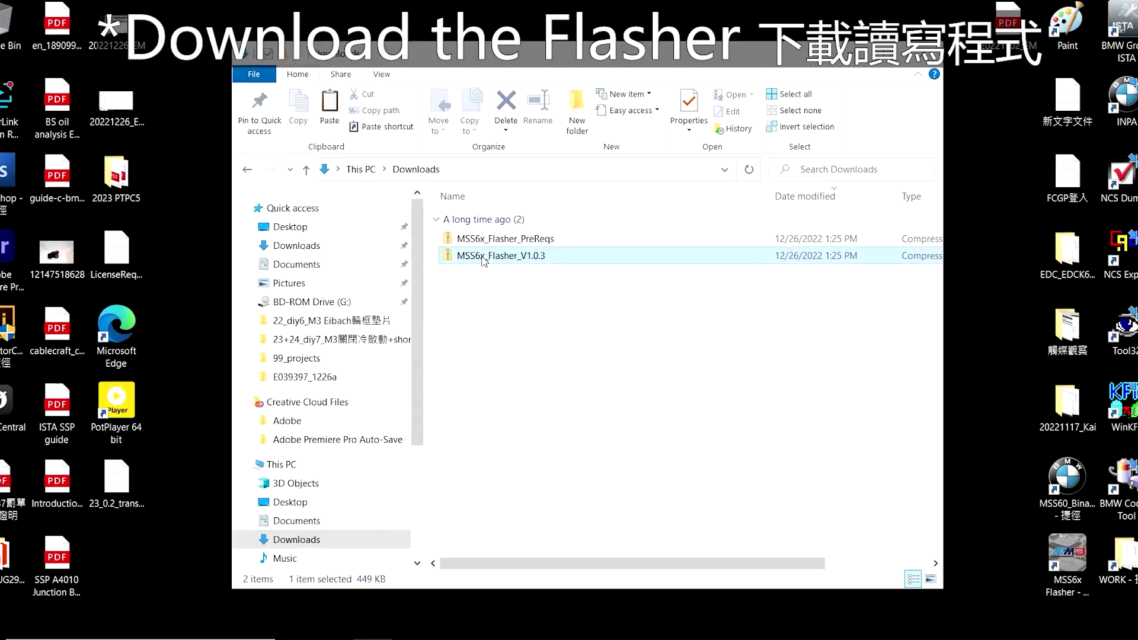
# Step: Open the MSS6x_Flasher_V1.0.3 archive in Downloads and select the flasher files inside it
pyautogui.click(475, 267)
pyautogui.doubleClick(475, 267)
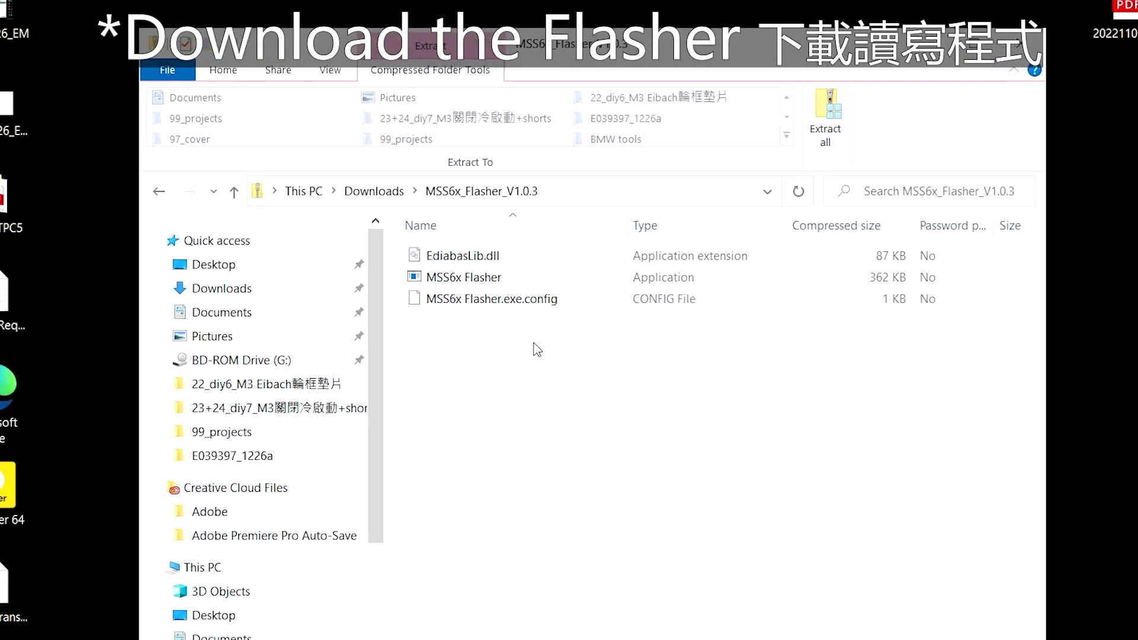
pyautogui.moveTo(540, 301); pyautogui.dragTo(449, 224)
pyautogui.moveTo(421, 263); pyautogui.dragTo(447, 382)
pyautogui.click(423, 443)
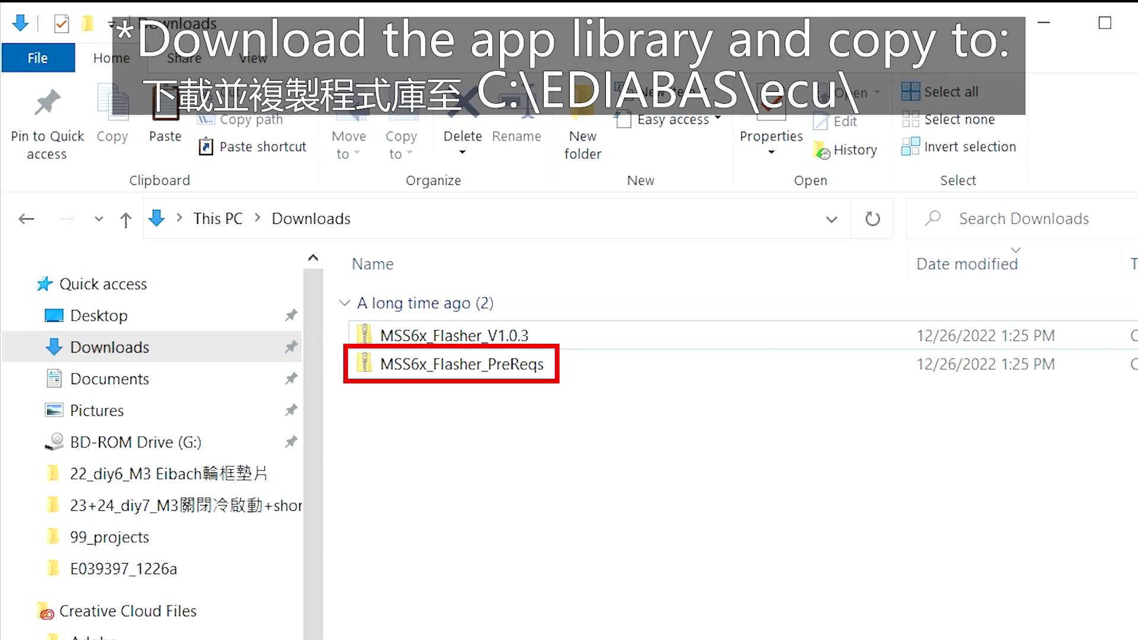
# Step: Open the Ediabas\Ecu folder inside the MSS6x_Flasher_PreReqs archive and select 10flash.prg and MS_S65.PRG
pyautogui.doubleClick(447, 371)
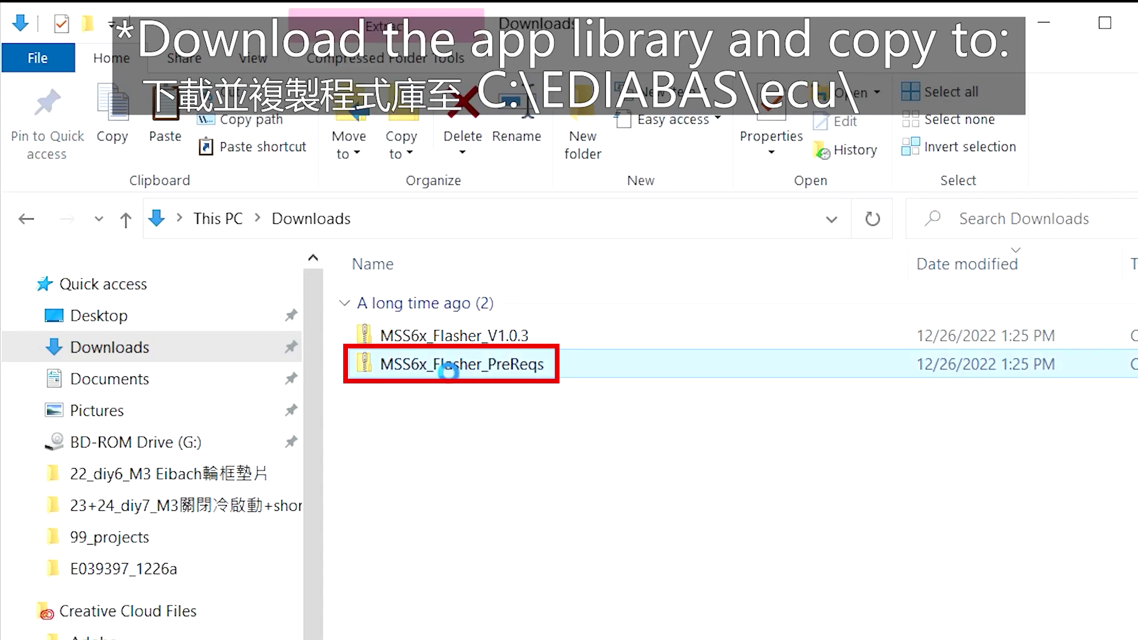
pyautogui.doubleClick(412, 301)
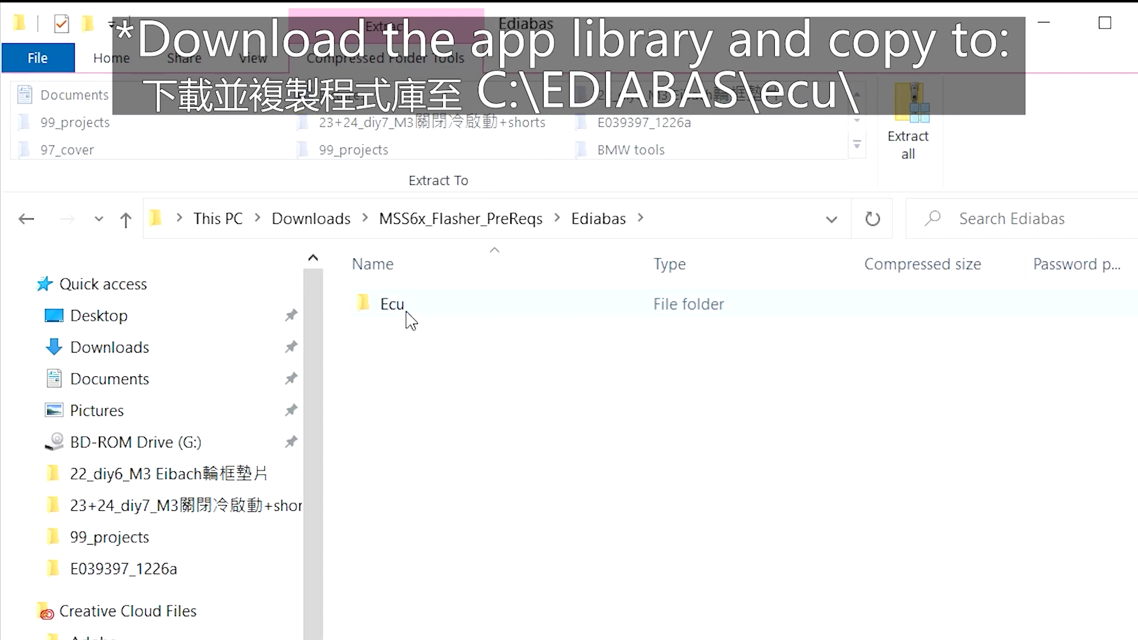
pyautogui.click(401, 311)
pyautogui.doubleClick(404, 315)
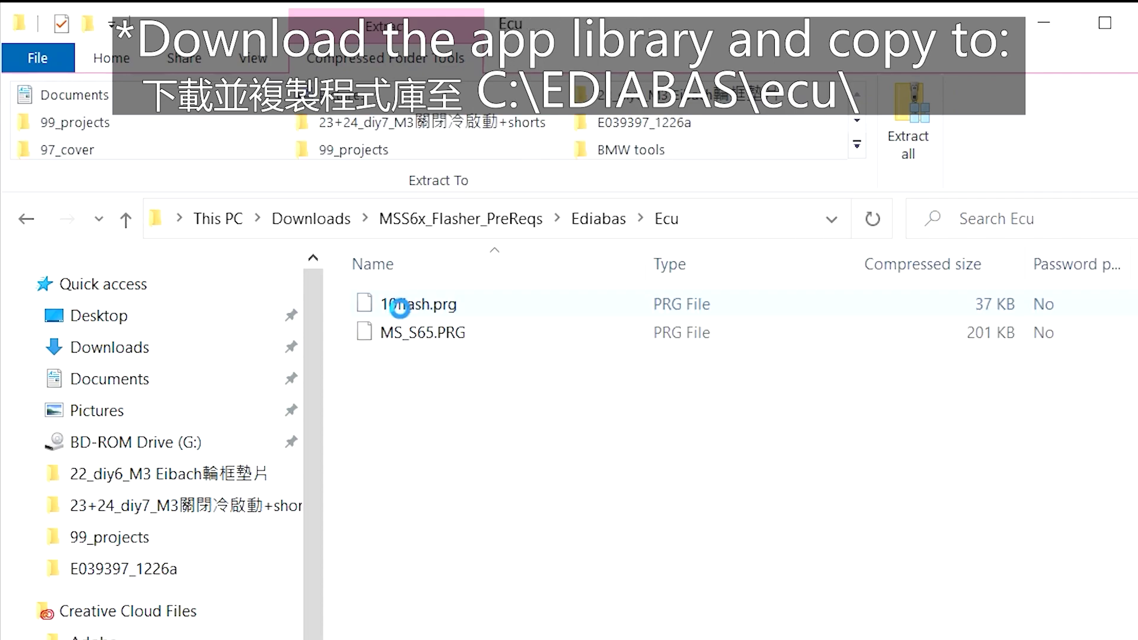
pyautogui.moveTo(506, 406)
pyautogui.mouseDown()
pyautogui.moveTo(440, 338)
pyautogui.moveTo(361, 290)
pyautogui.mouseUp()
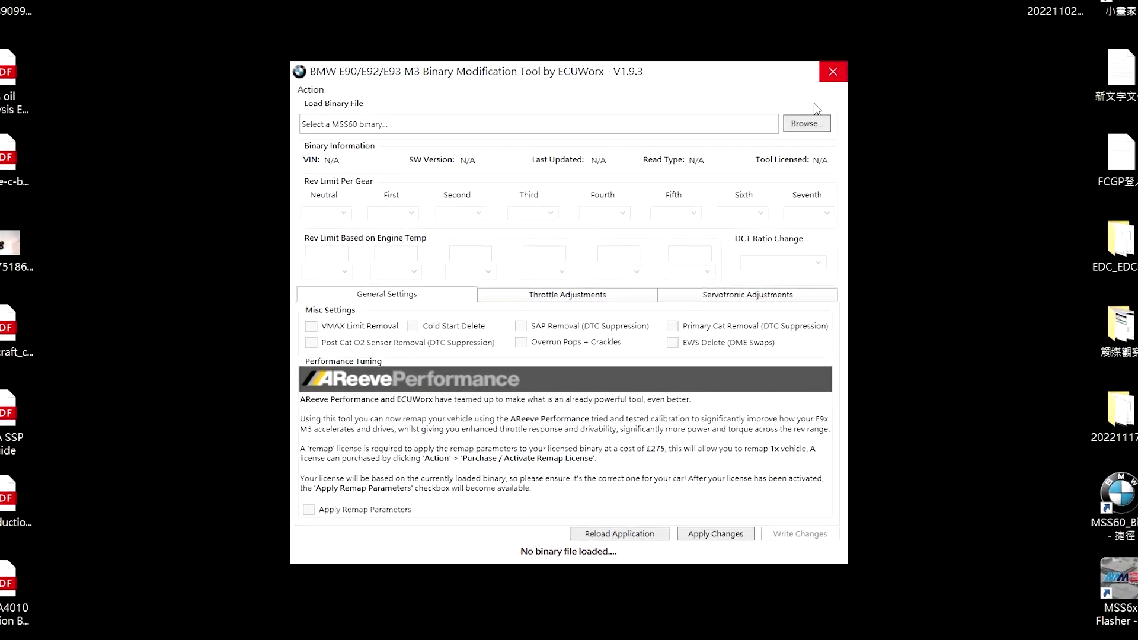
# Step: Start browsing for an MSS60 binary in the Binary Modification Tool and look over the ECUWorx downloads page
pyautogui.click(808, 125)
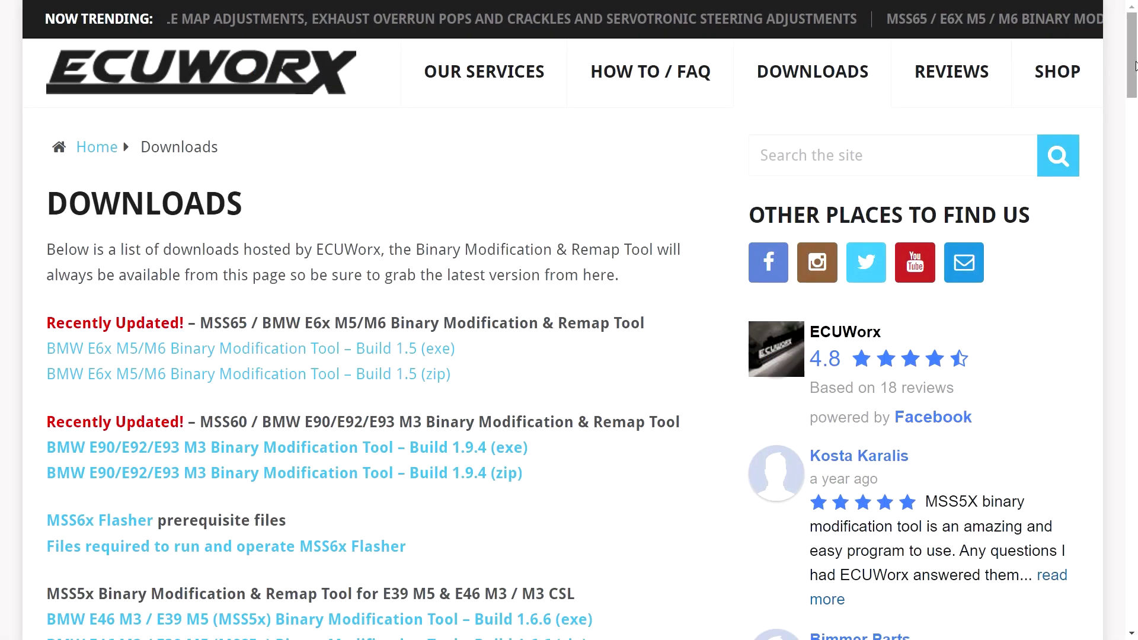
pyautogui.moveTo(1134, 69); pyautogui.dragTo(1135, 88)
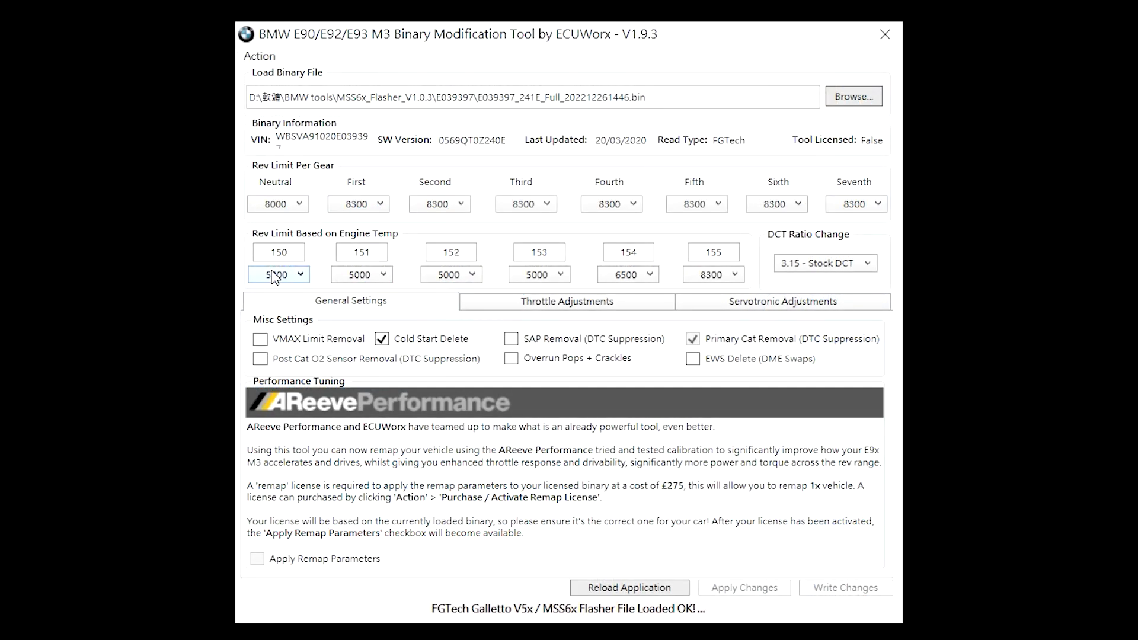
# Step: Examine the rev limit setting for engine temperature 150 in the loaded binary
pyautogui.click(276, 275)
pyautogui.click(250, 264)
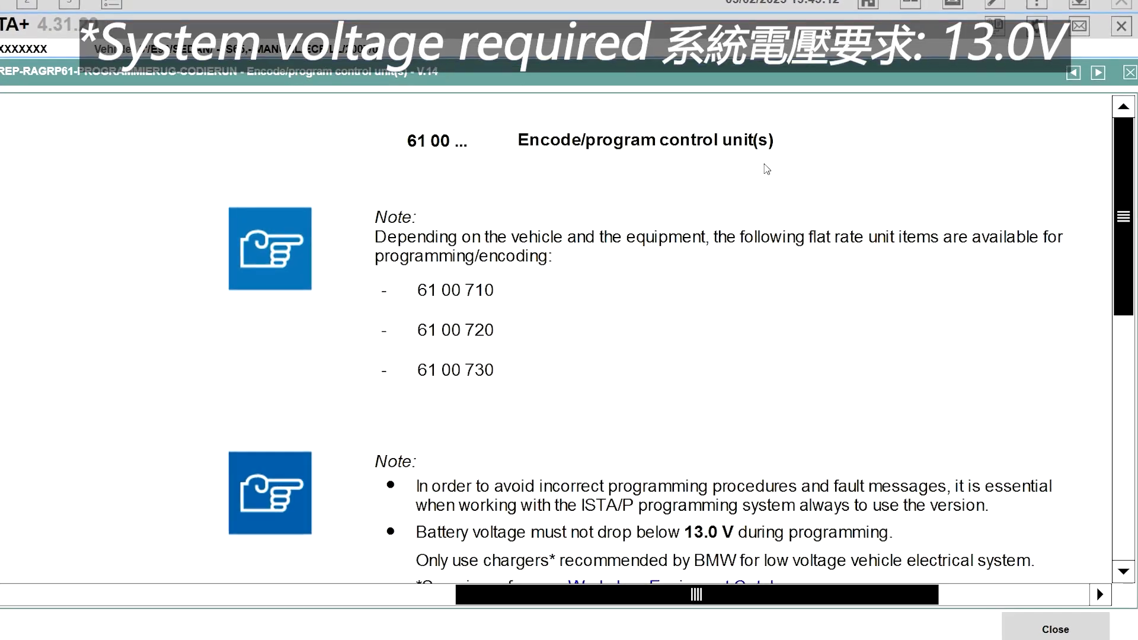
# Step: Switch to ISTA+ and read the battery voltage note in the control unit programming instructions
pyautogui.scroll(-5, 688, 190)
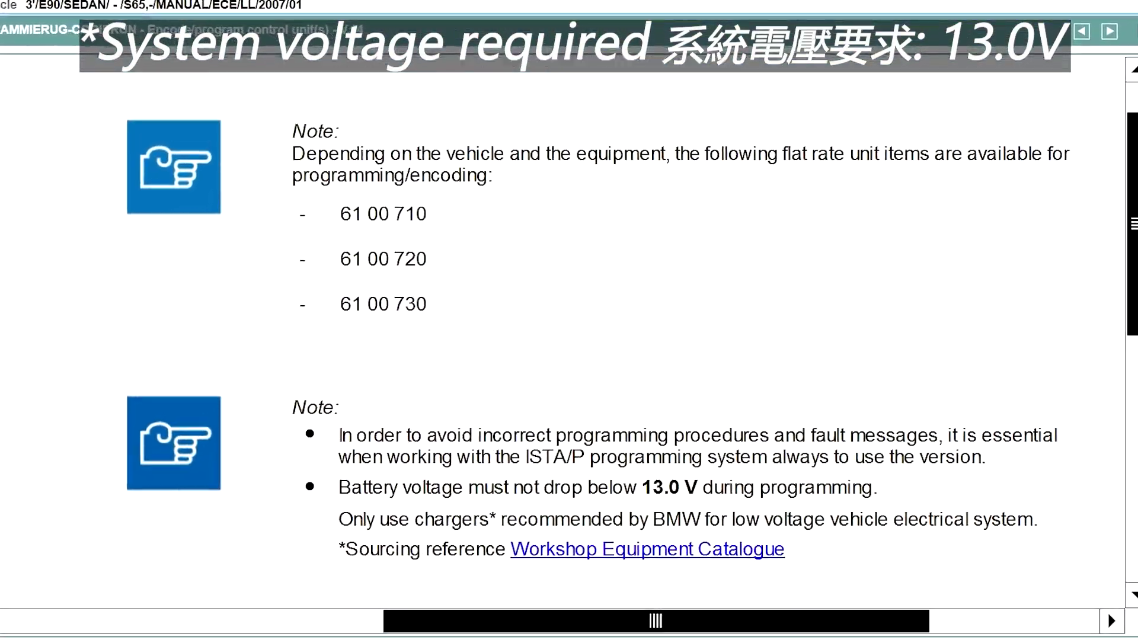